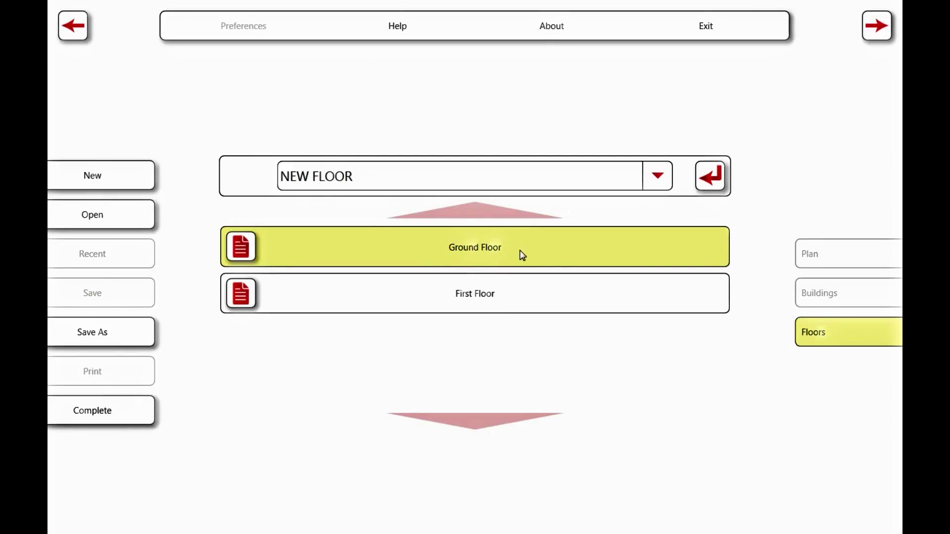
Open the Ground Floor plan and select its three rooms in turn to review the layout
click(876, 27)
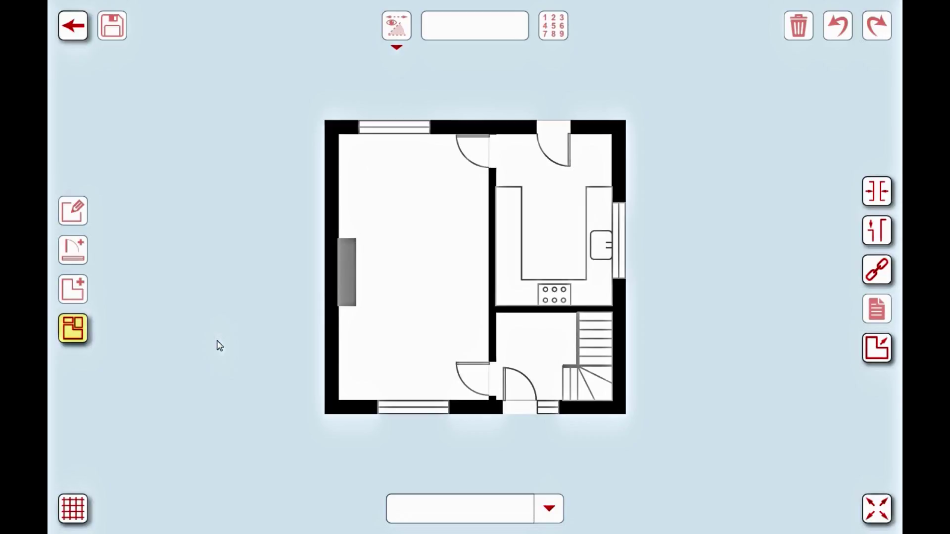
click(437, 276)
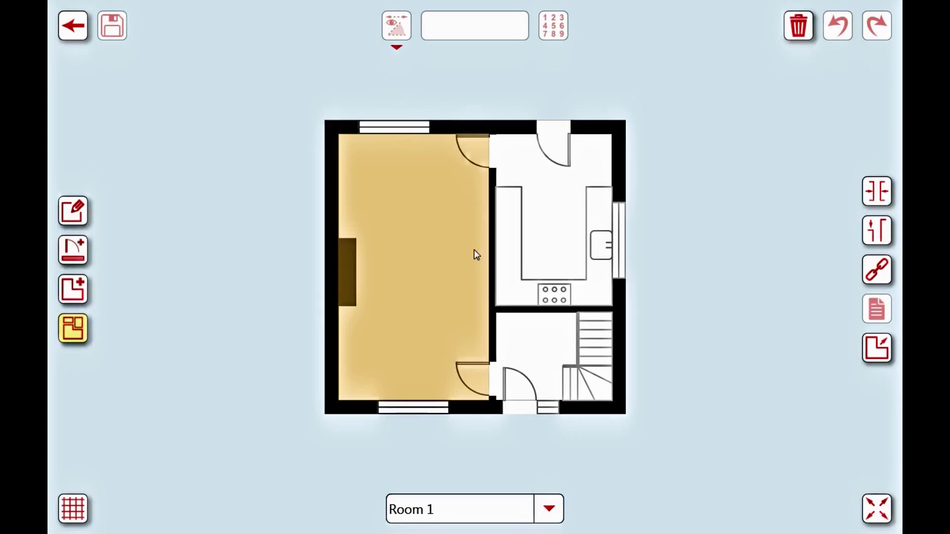
click(552, 243)
click(533, 355)
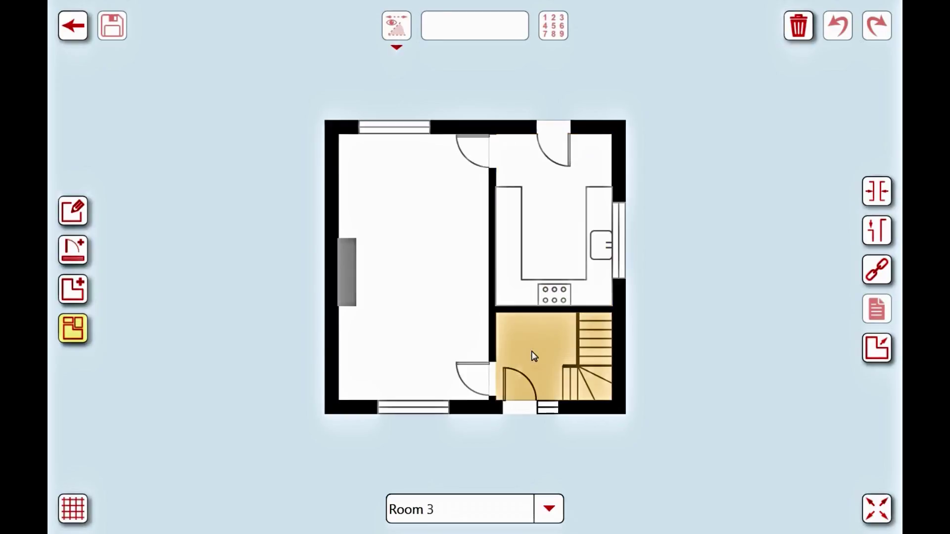
click(418, 286)
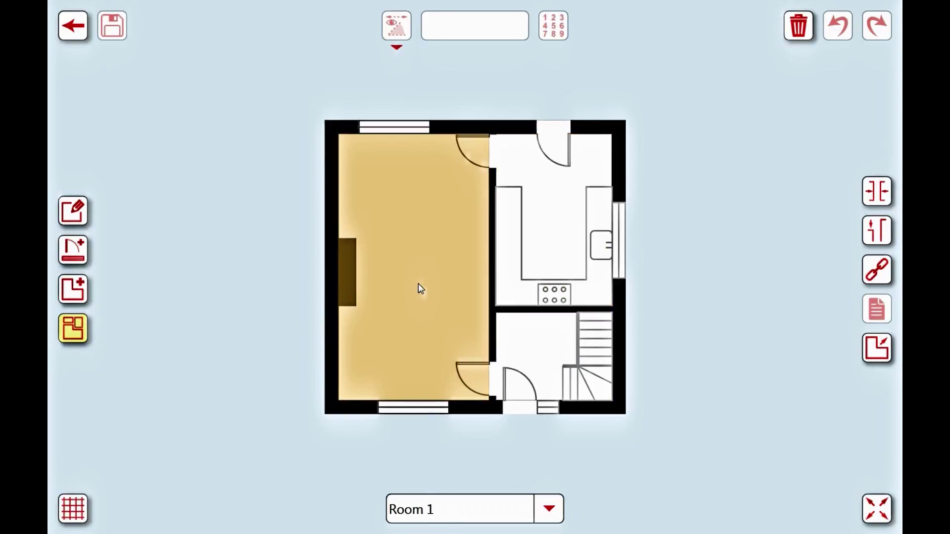
click(560, 234)
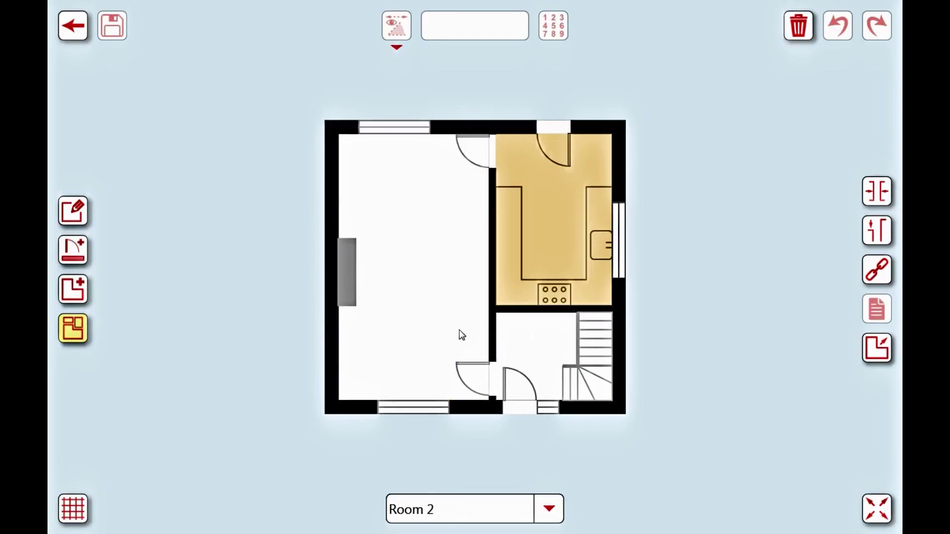
click(541, 353)
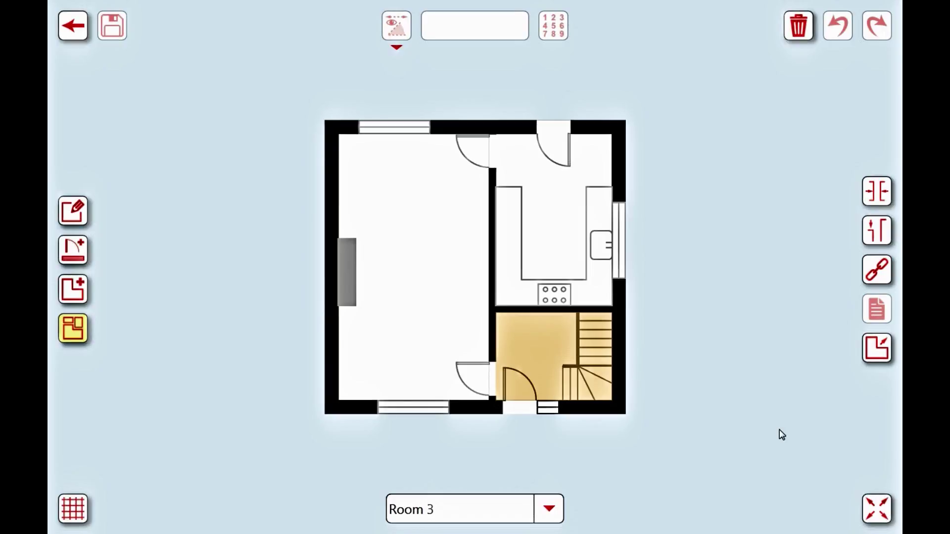
click(874, 516)
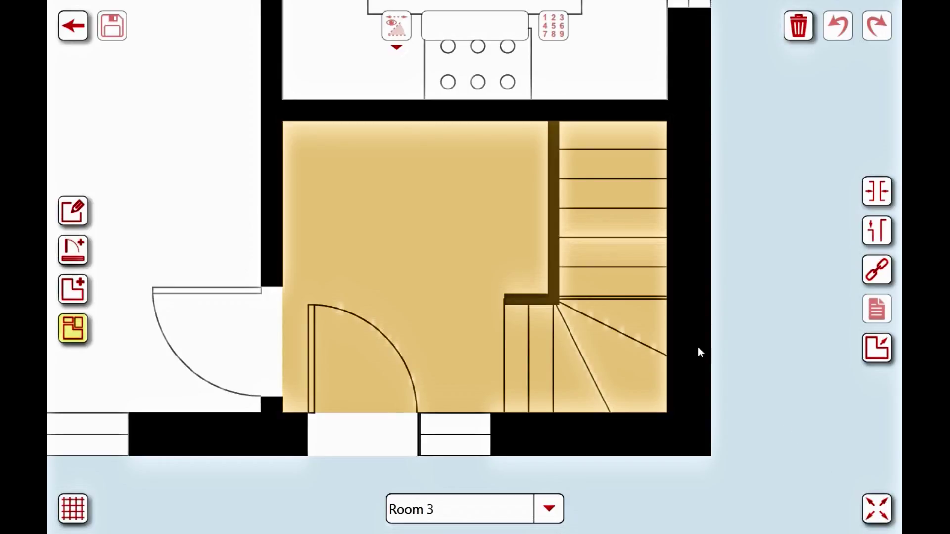
click(754, 326)
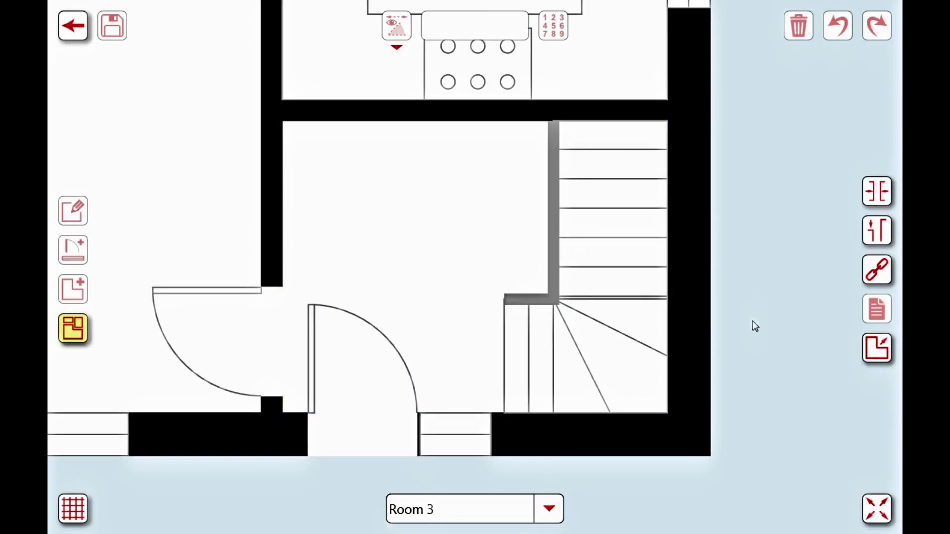
click(877, 514)
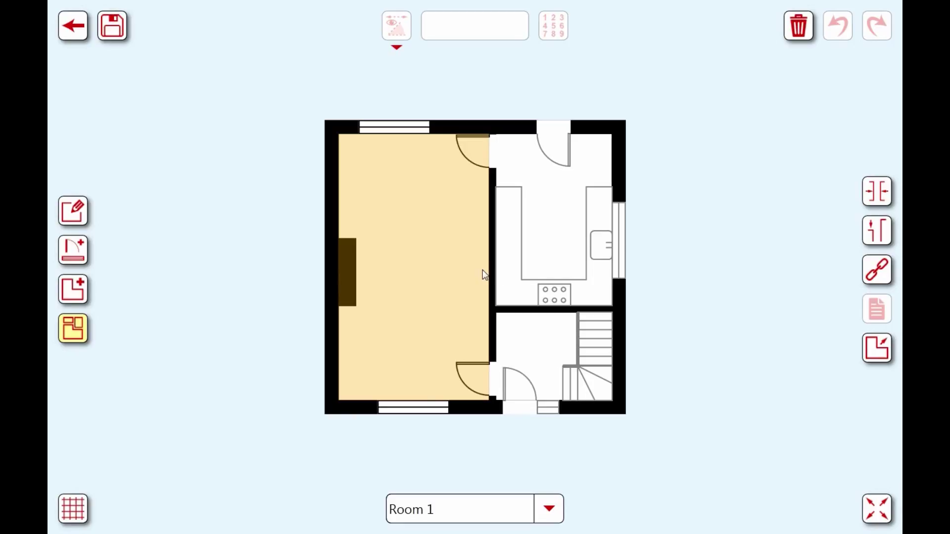
Name the room with the sink and hob Kitchen, using the predefined room names
click(555, 214)
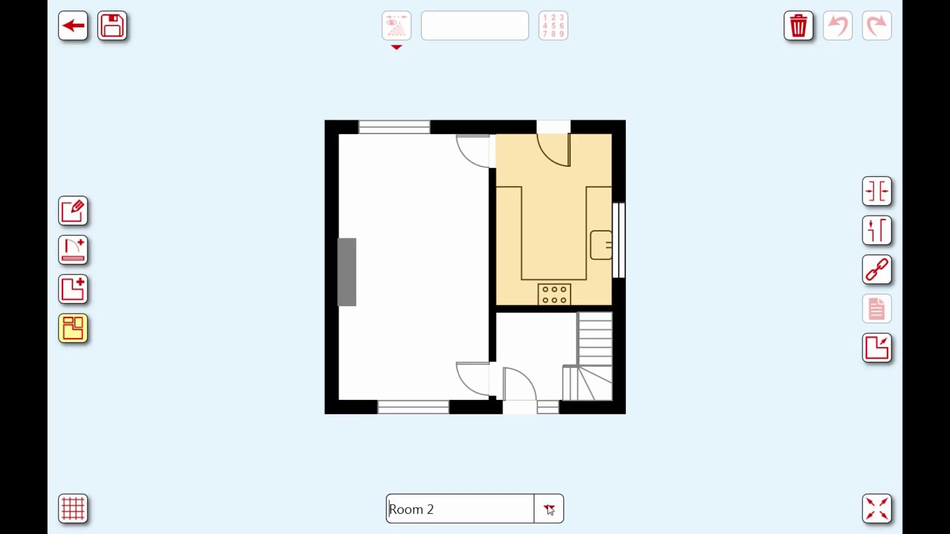
click(550, 510)
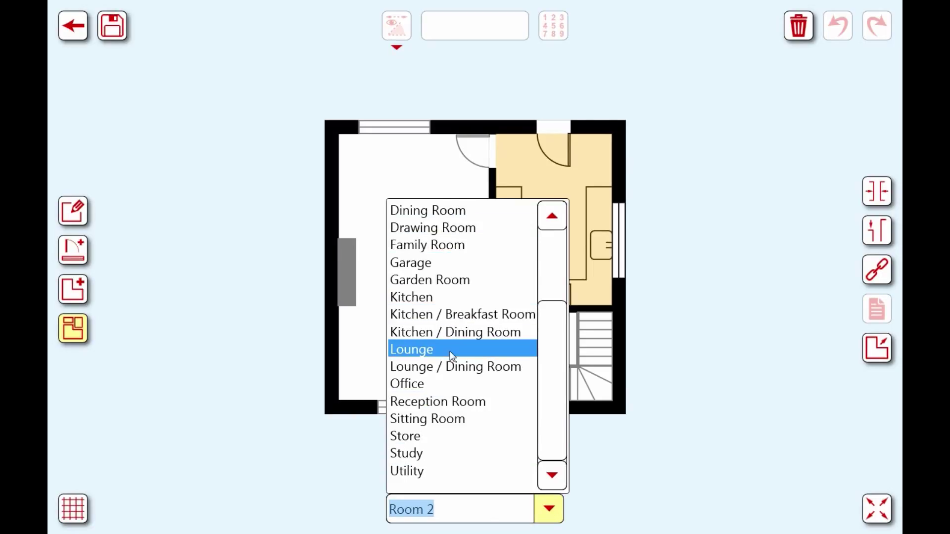
click(445, 297)
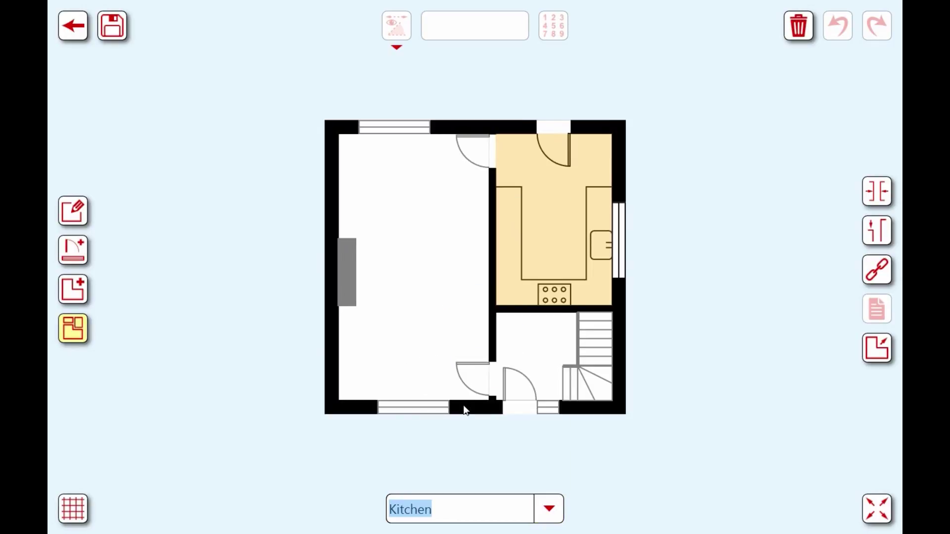
Name the room containing the staircase Hallway, entering the name as custom text
click(537, 352)
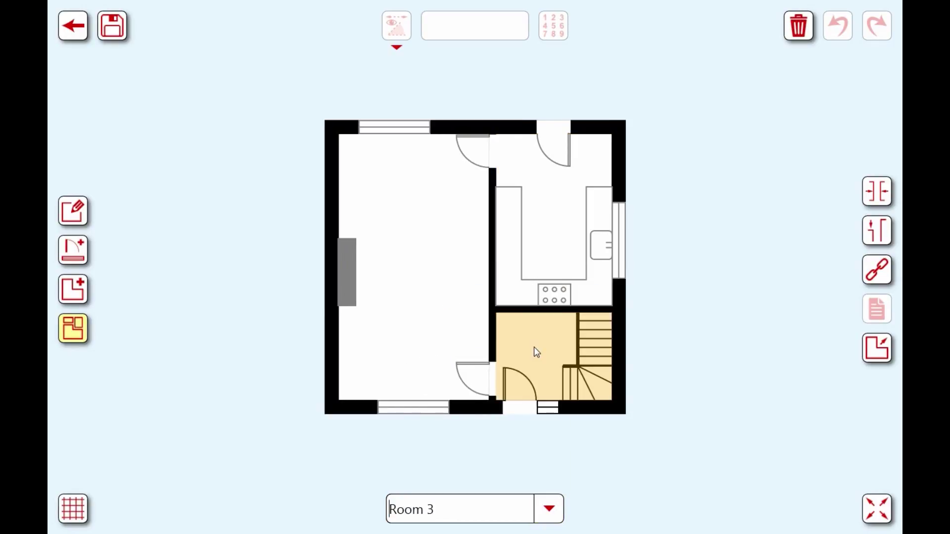
click(549, 508)
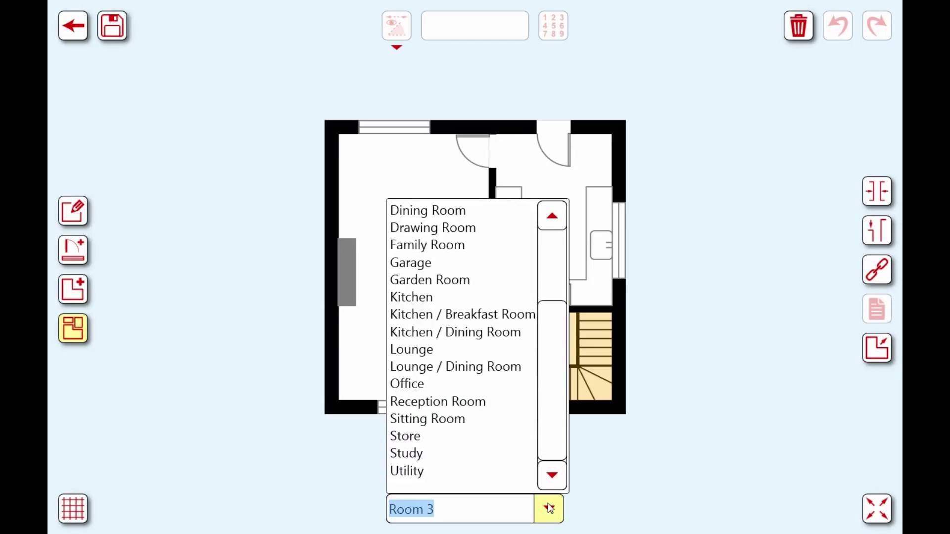
drag(555, 421, 551, 295)
drag(553, 369, 555, 441)
text(Hallway)
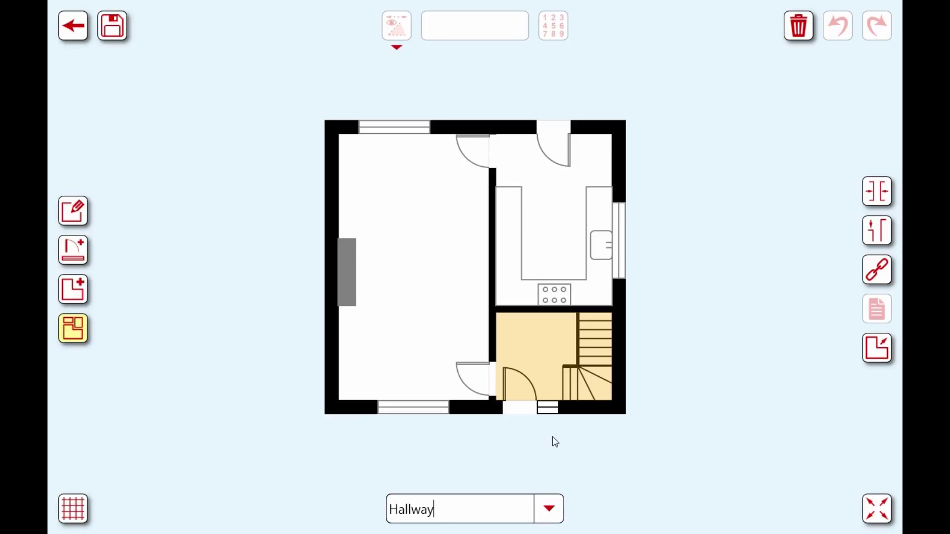
Name the large room with the chimney breast Sitting Room, using the predefined room names
click(418, 302)
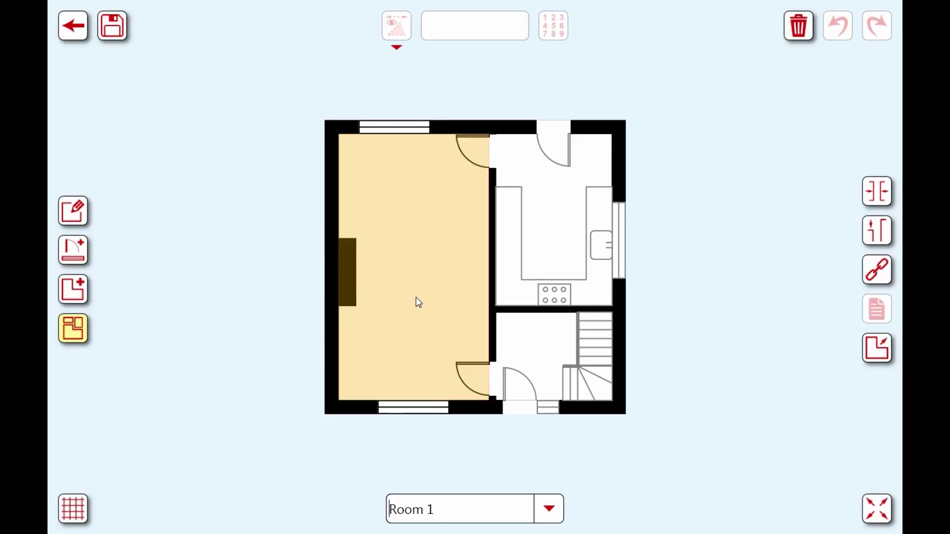
click(550, 511)
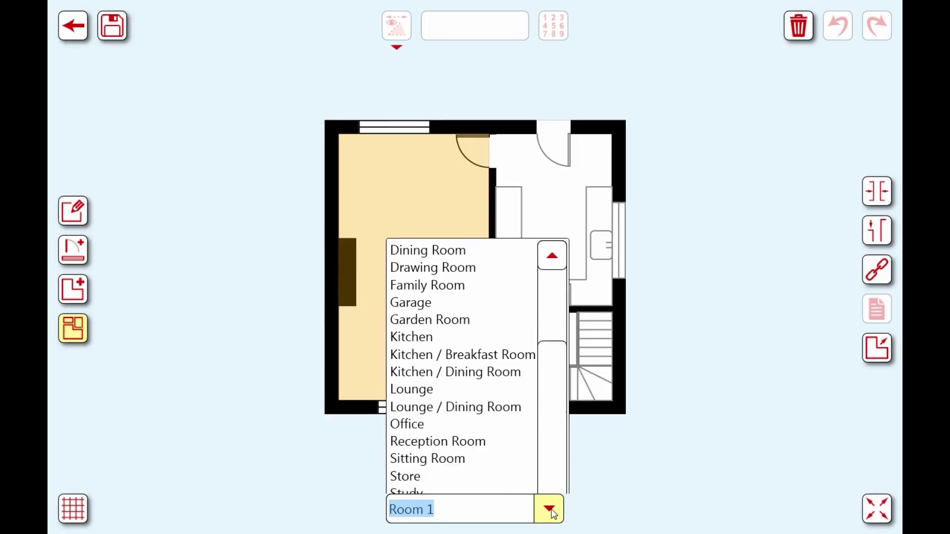
click(500, 419)
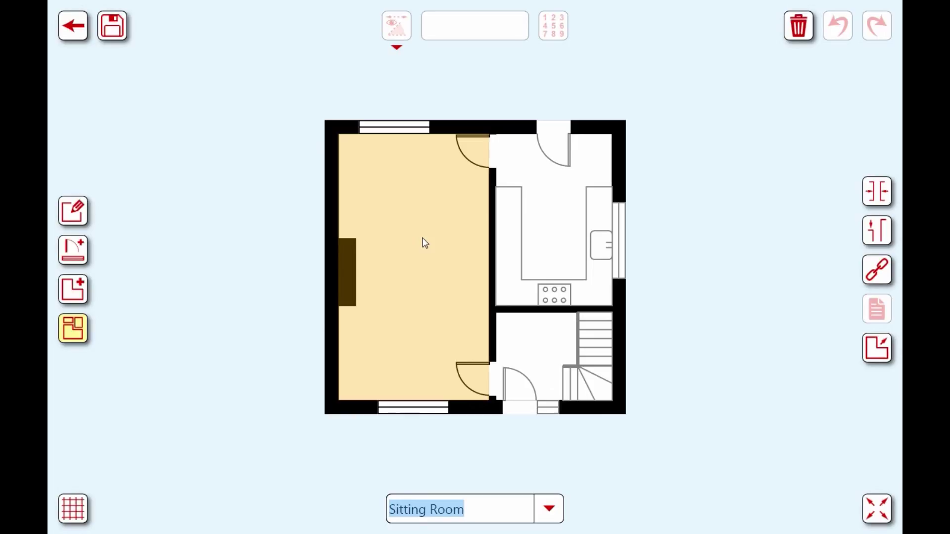
Check the names assigned to the kitchen, the hallway and the sitting room
click(542, 226)
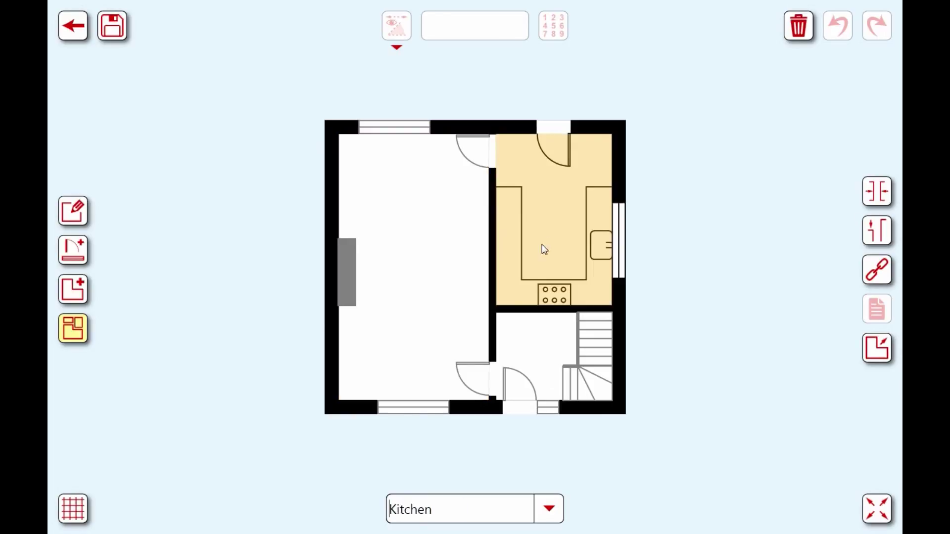
click(544, 355)
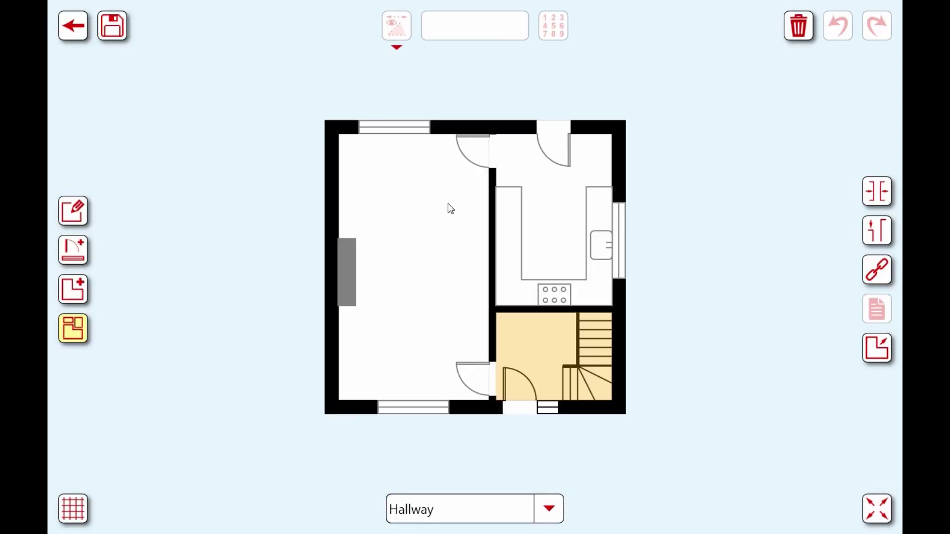
click(415, 271)
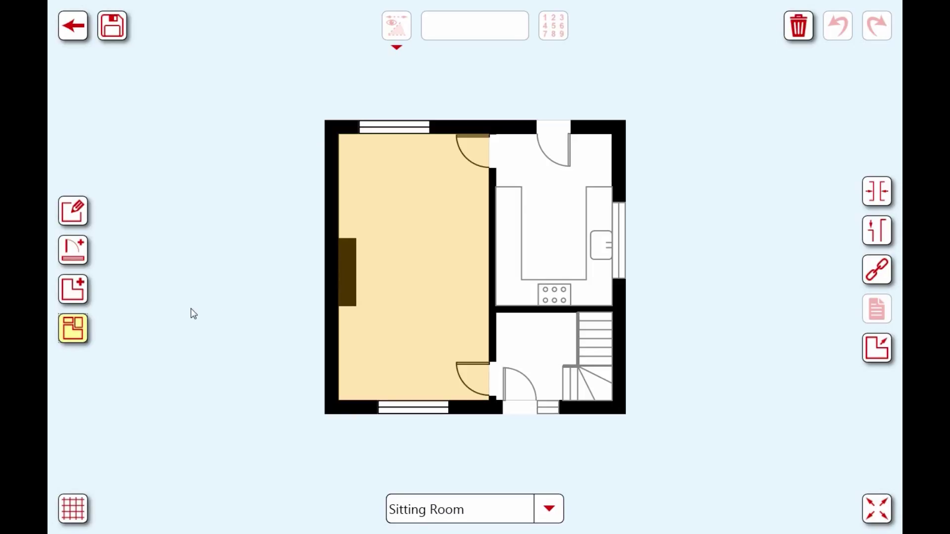
Flip the door between the sitting room and the kitchen so it opens into the sitting room, hinged on the opposite side
click(82, 253)
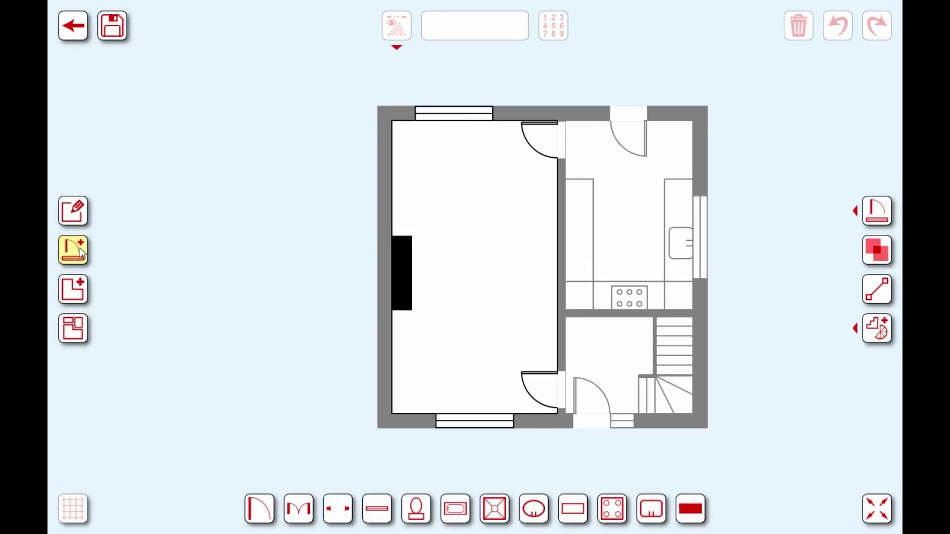
click(530, 131)
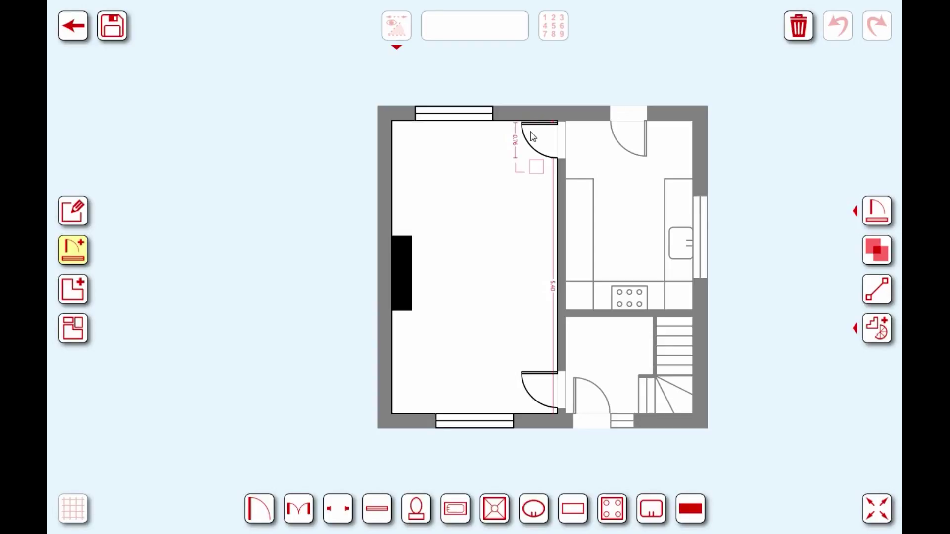
click(531, 132)
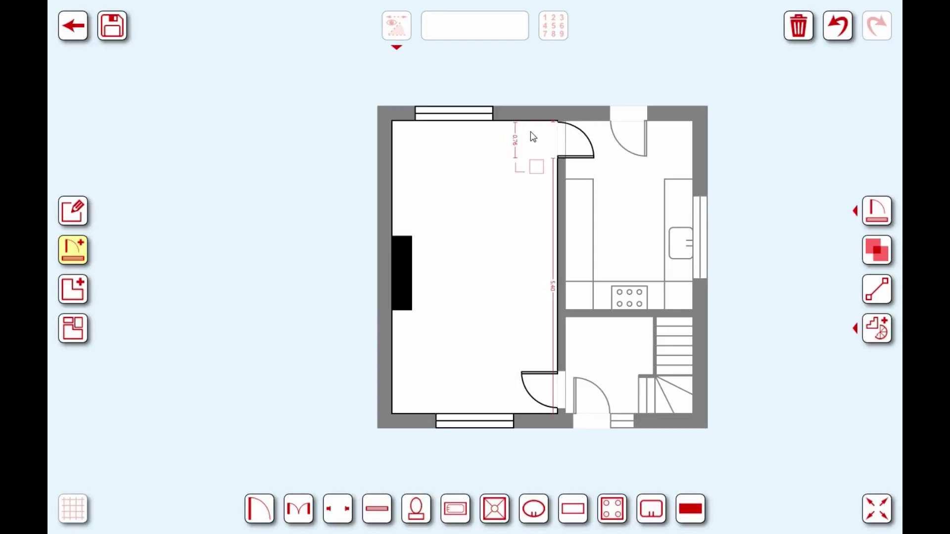
click(530, 131)
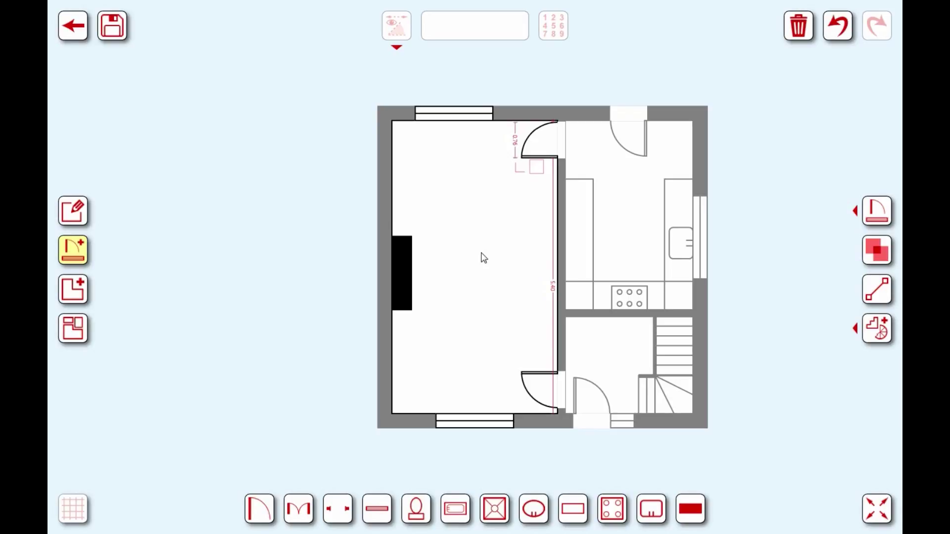
Try changing the sitting room's width to 3.00 in its room outline
click(75, 214)
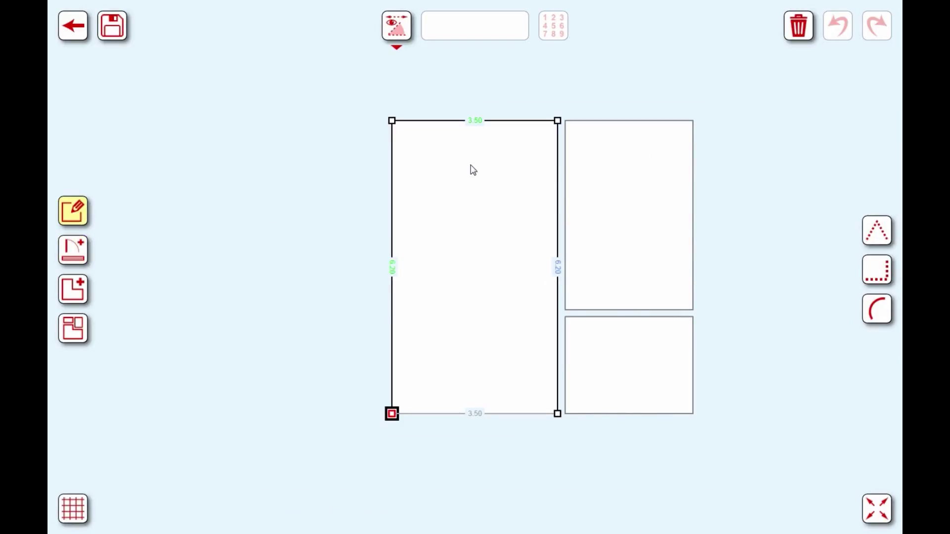
click(475, 124)
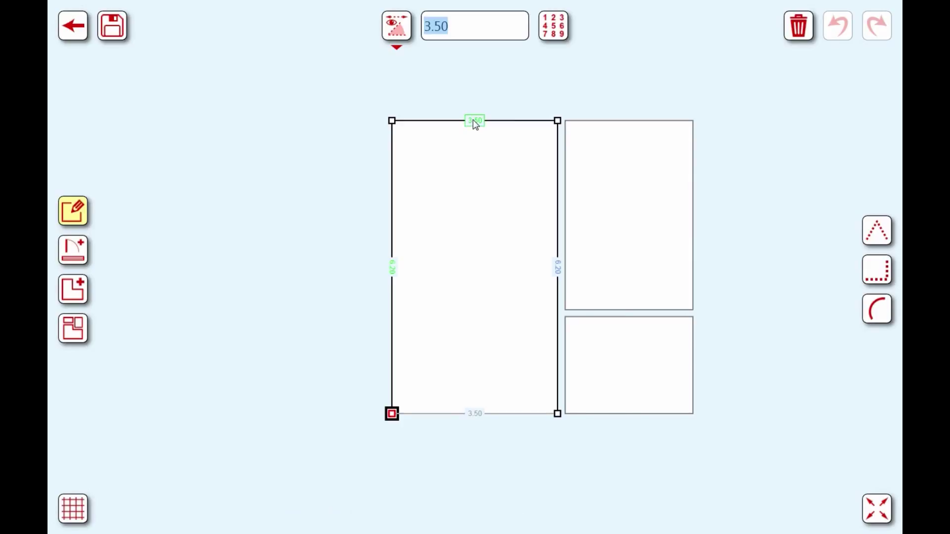
text(3)
key(Return)
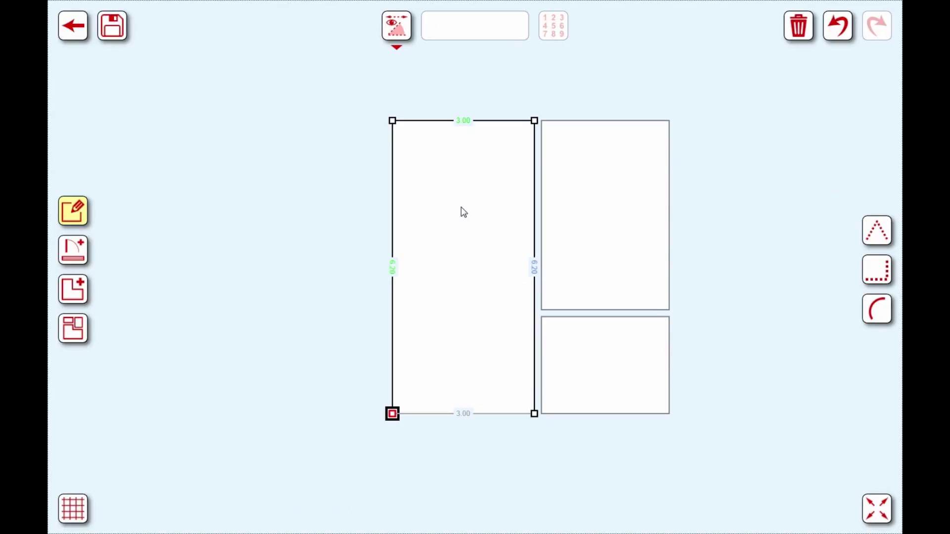
key(Escape)
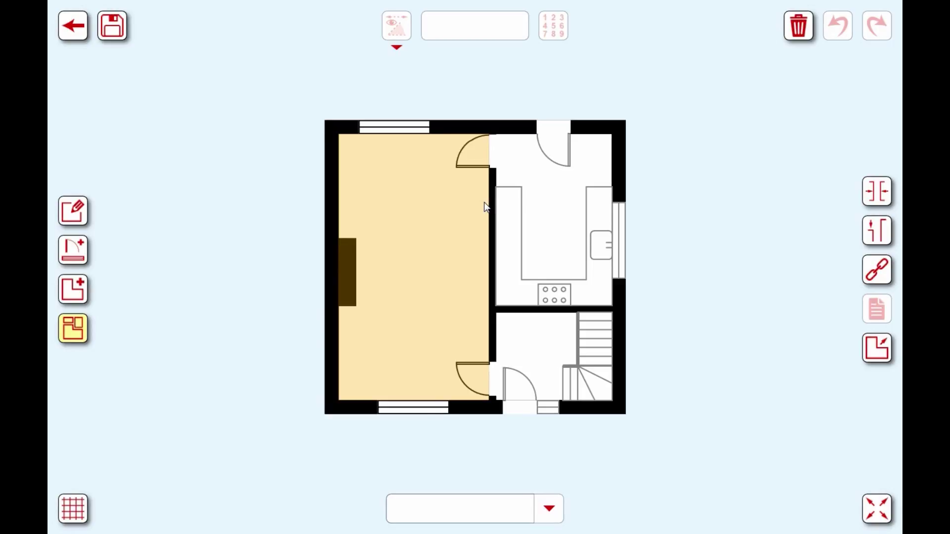
Try setting the wall thickness between the sitting room and the kitchen to 0.13
click(883, 191)
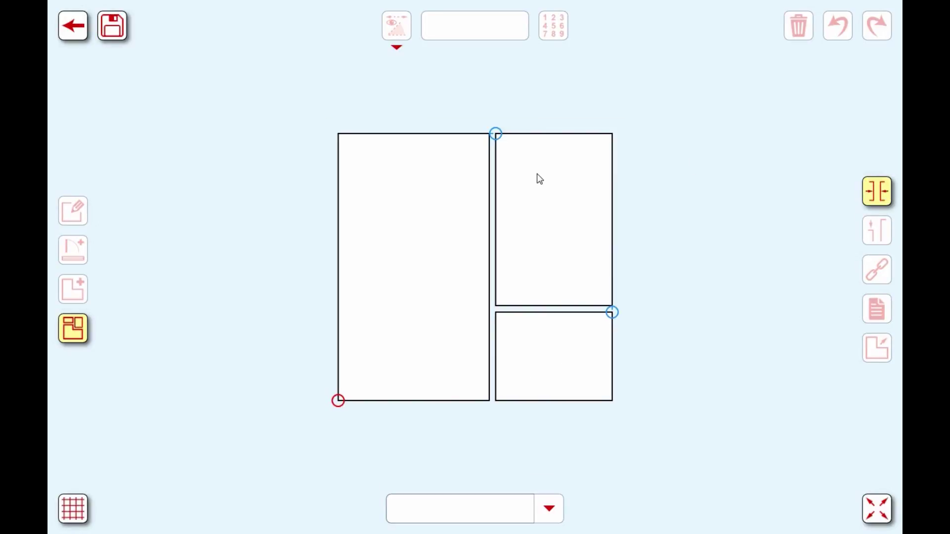
click(496, 134)
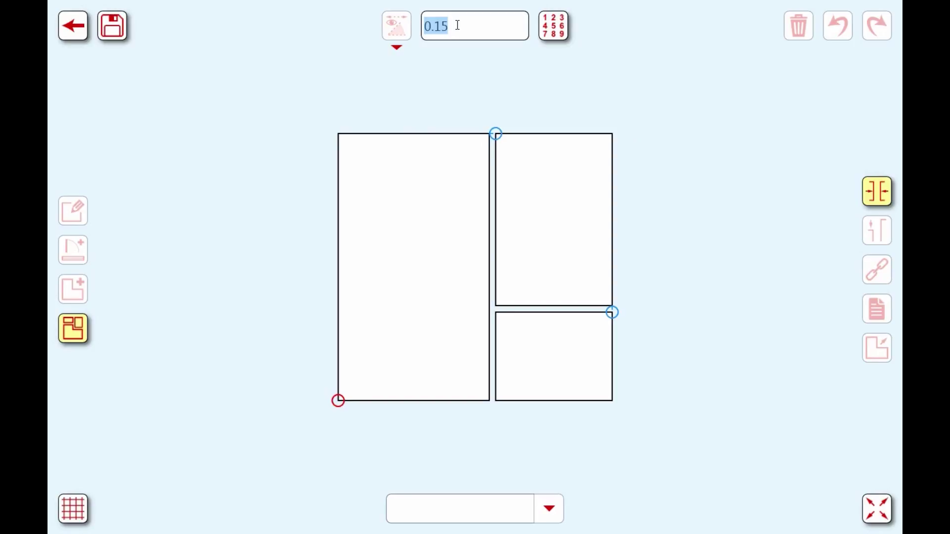
key(BackSpace)
text(.13)
key(Return)
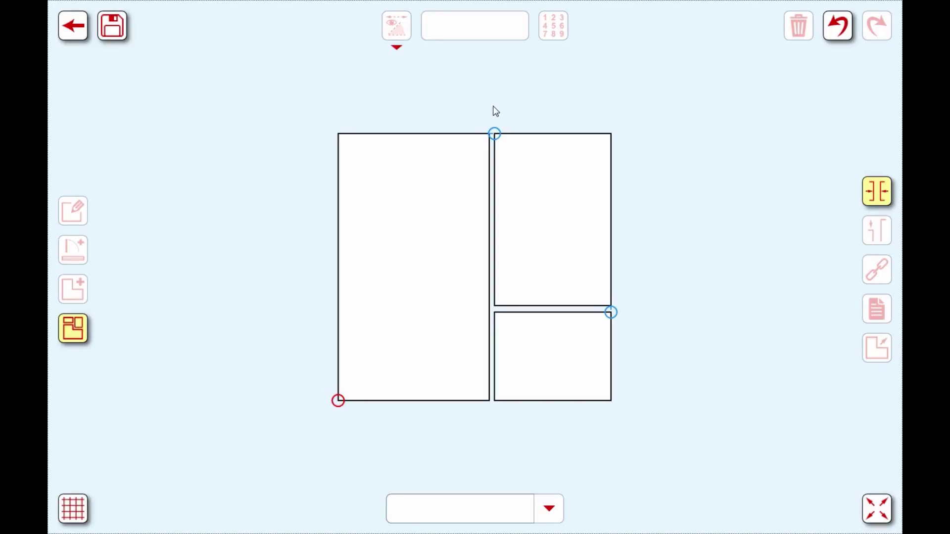
key(ctrl+z)
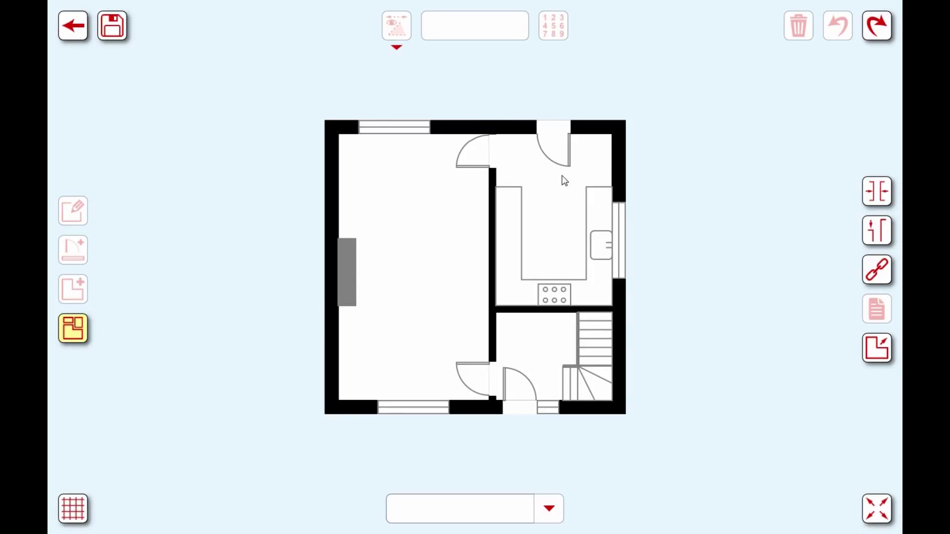
Offset the kitchen's upper-left corner by .5 upward from the sitting room's upper wall line
click(548, 198)
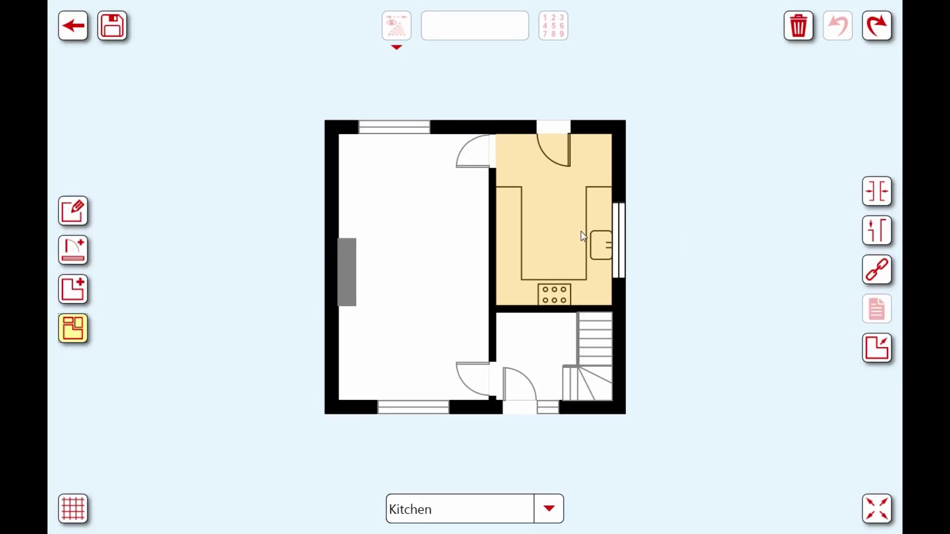
click(878, 241)
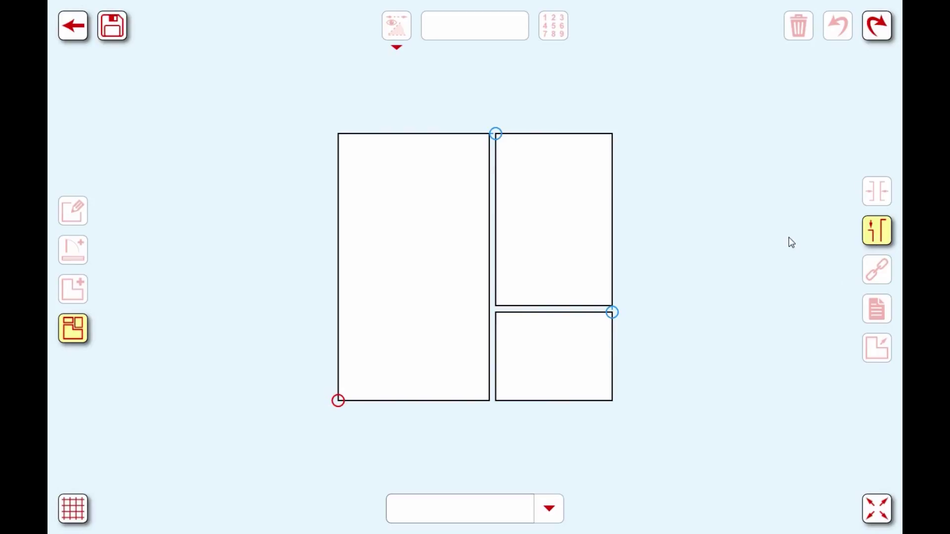
click(497, 135)
click(496, 112)
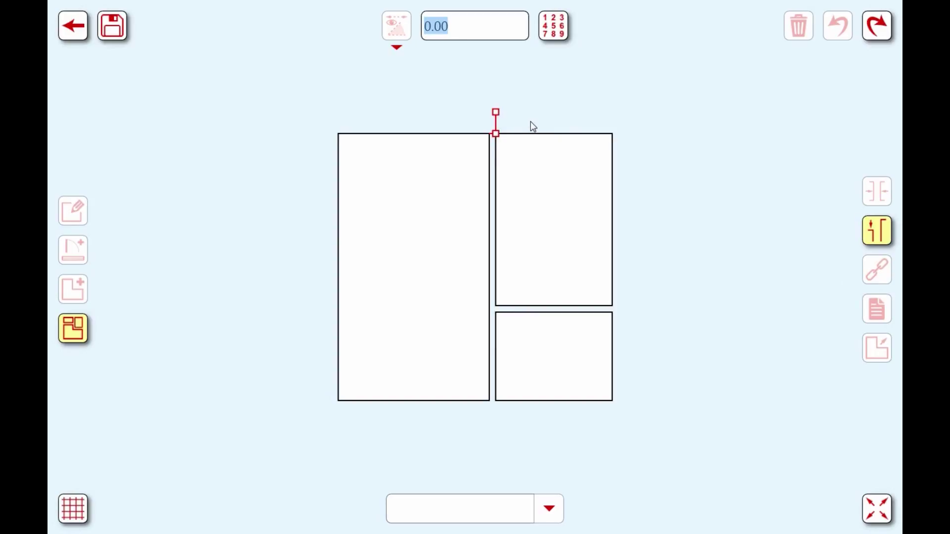
key(BackSpace)
text(.5)
key(Return)
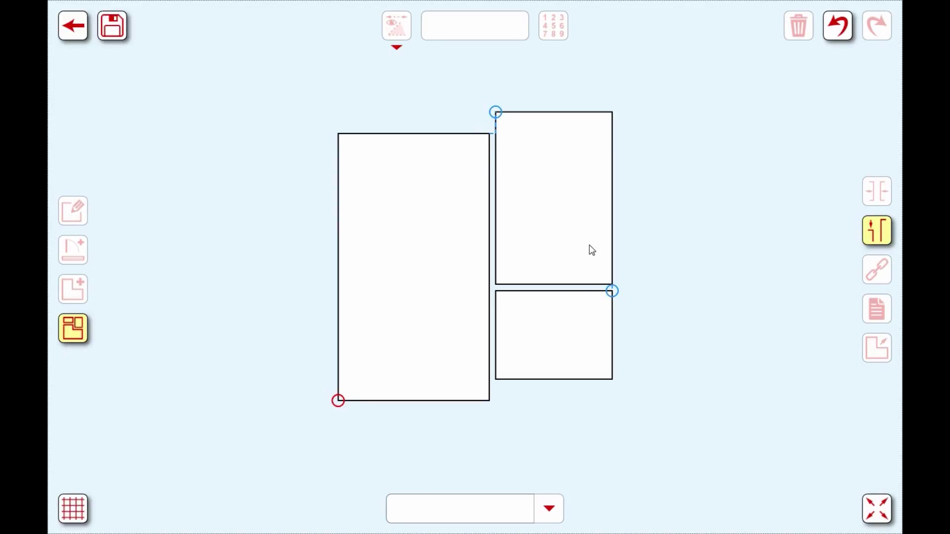
Unlink the hallway from the kitchen at their shared upper-right hallway corner
click(379, 327)
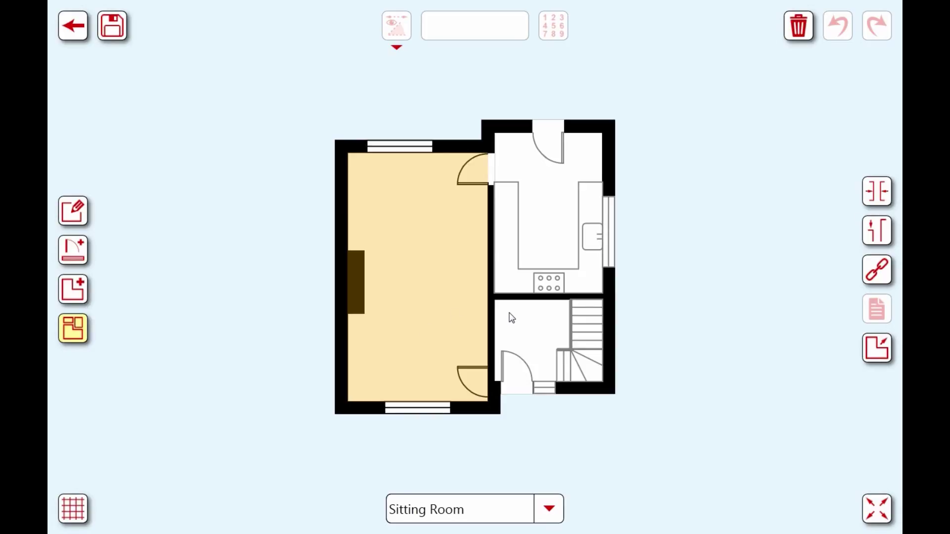
click(532, 209)
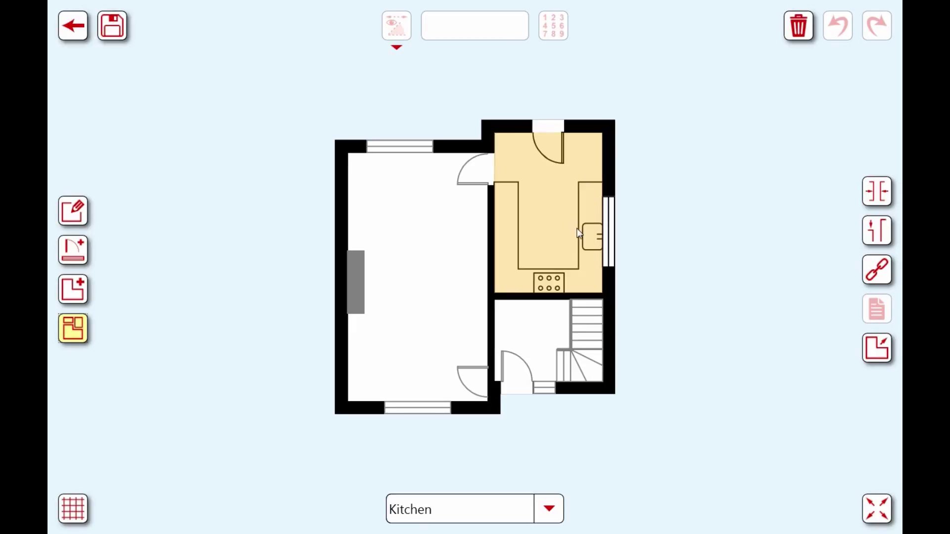
click(550, 332)
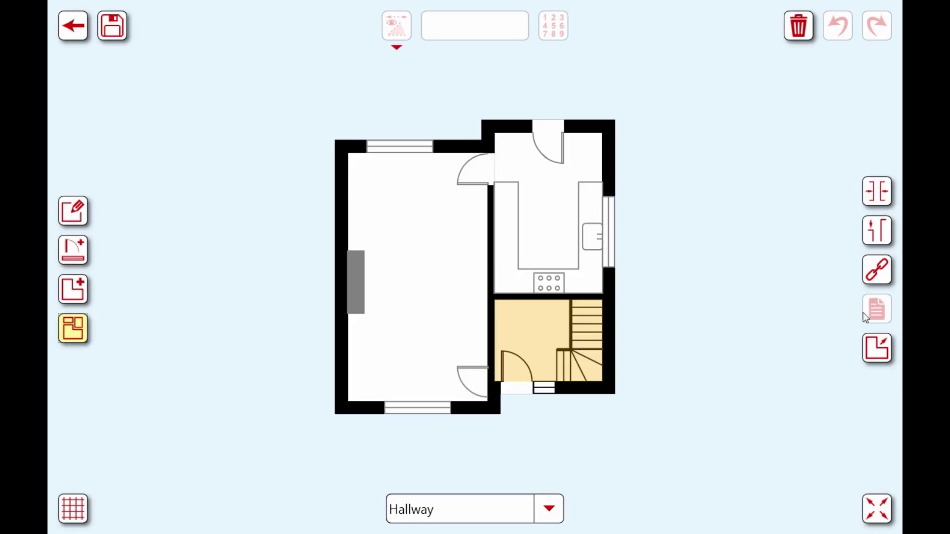
click(877, 270)
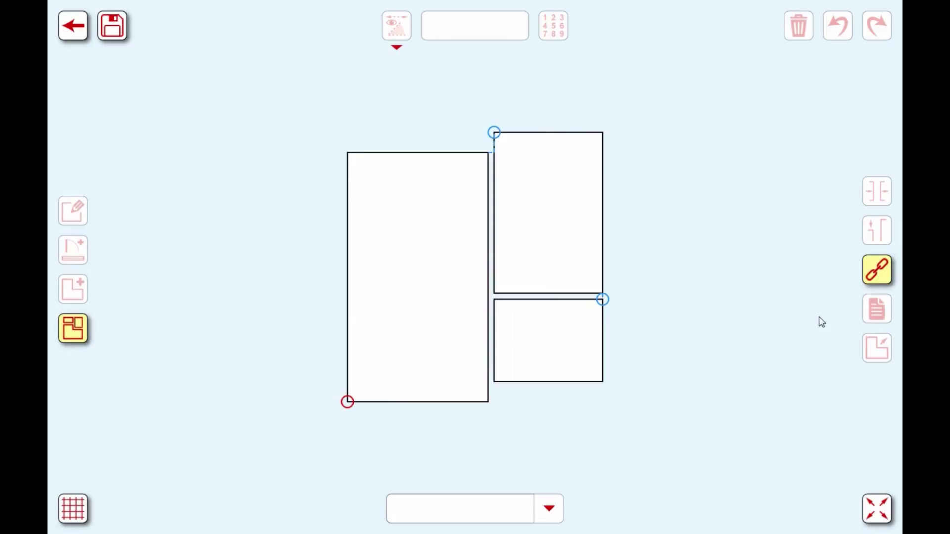
click(602, 301)
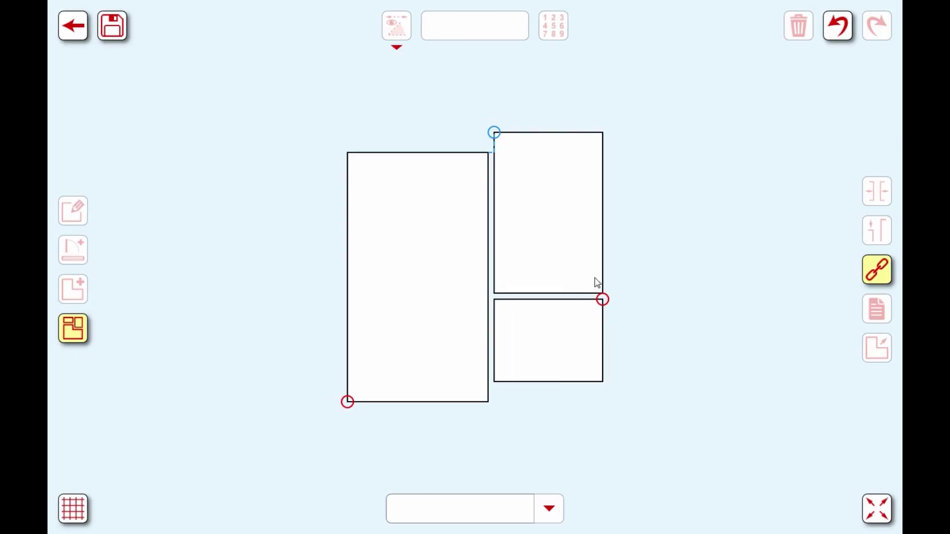
click(878, 272)
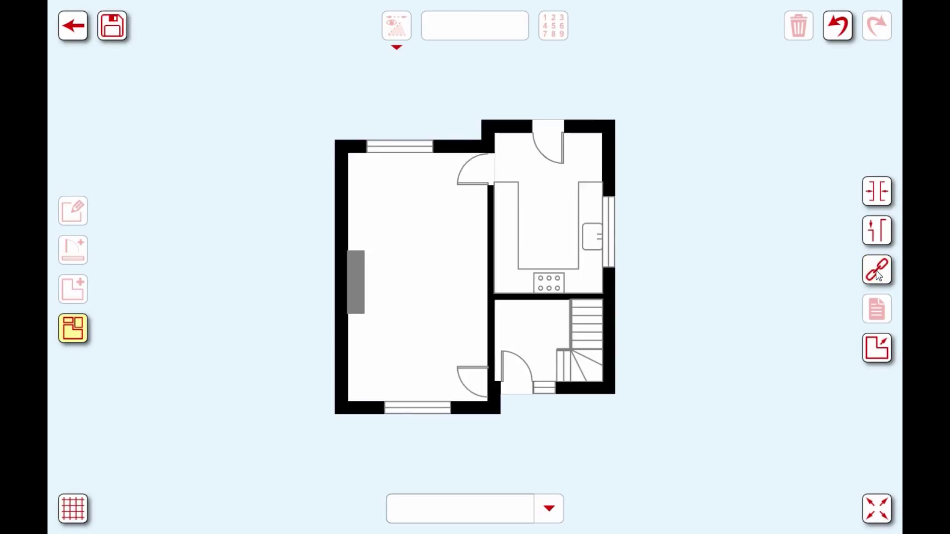
Reposition the detached hallway and the linked sitting room and kitchen separately, leaving the hallway just below the kitchen with a wider gap
click(877, 349)
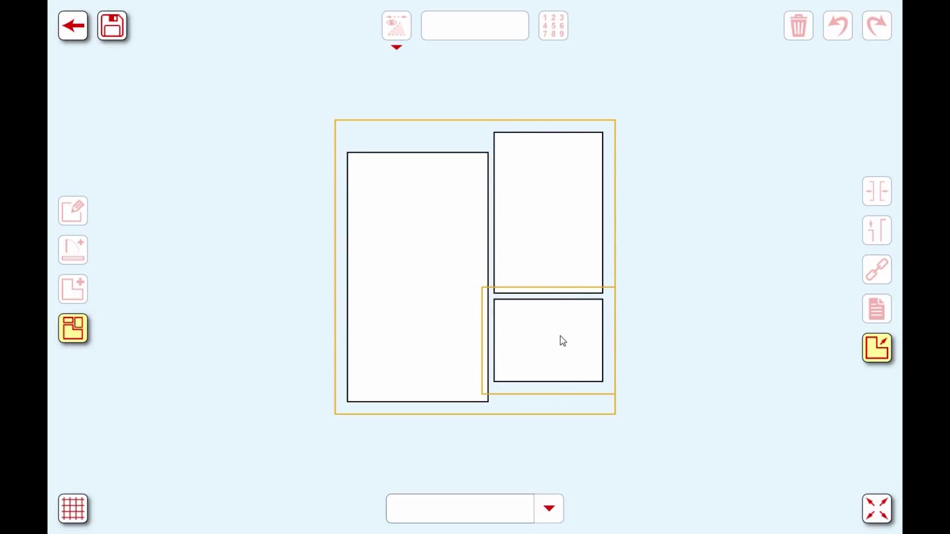
drag(560, 336, 569, 355)
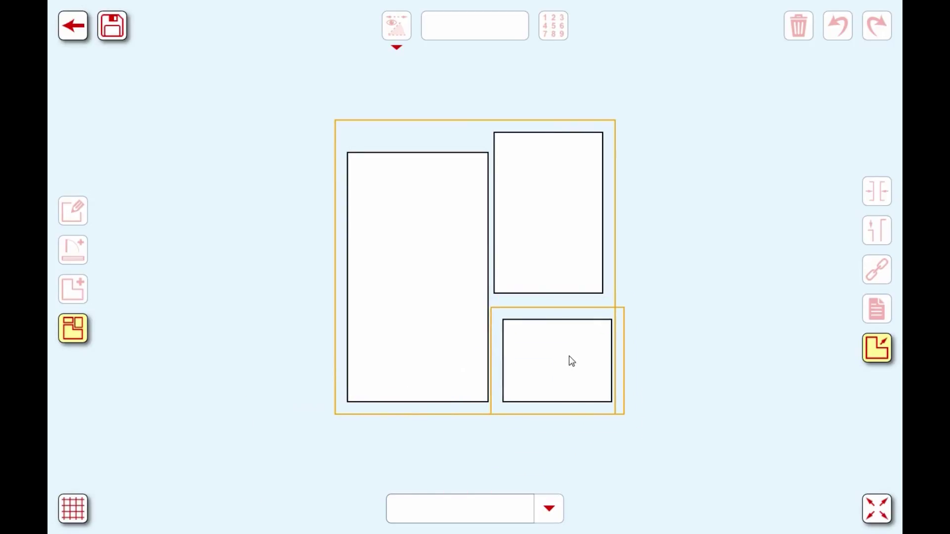
drag(553, 233, 534, 241)
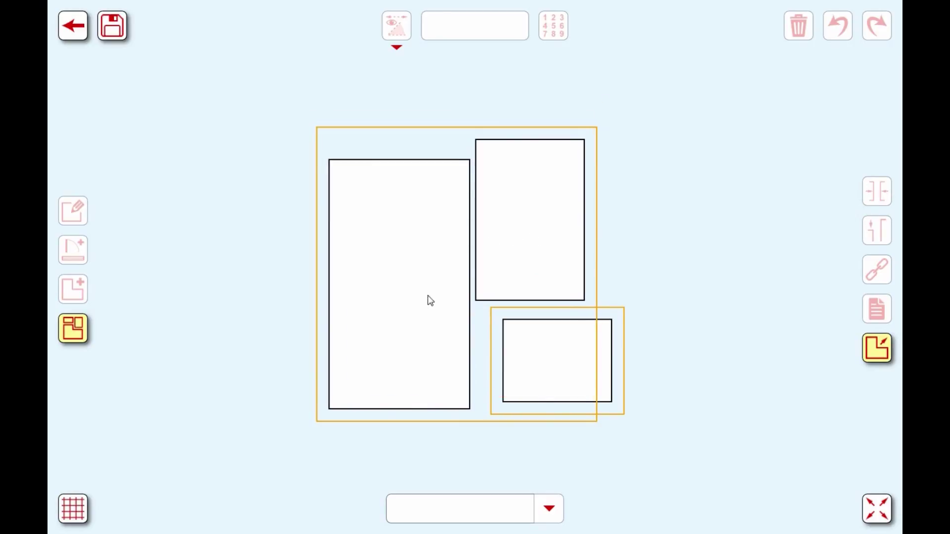
drag(422, 235, 520, 213)
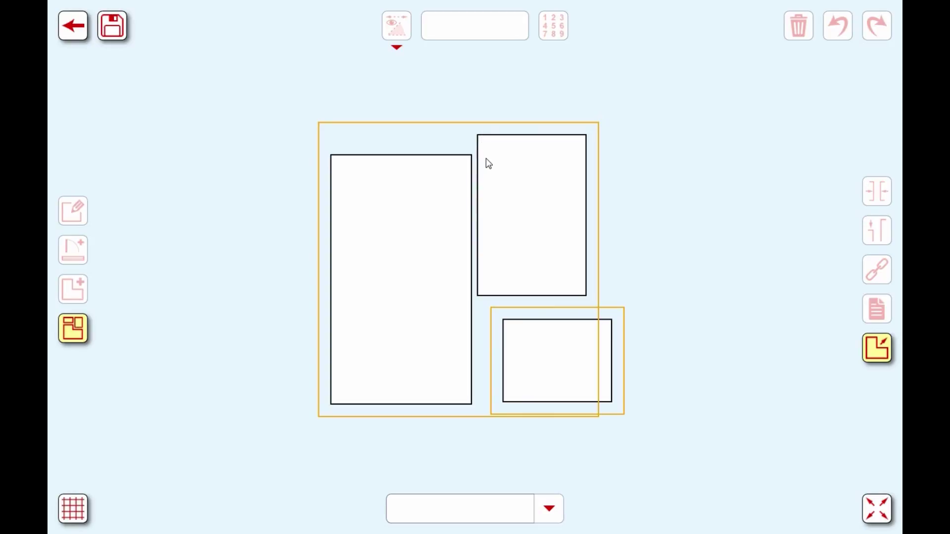
drag(519, 191, 536, 210)
mouse_move(570, 346)
mouse_down()
mouse_move(563, 366)
mouse_move(568, 357)
mouse_up()
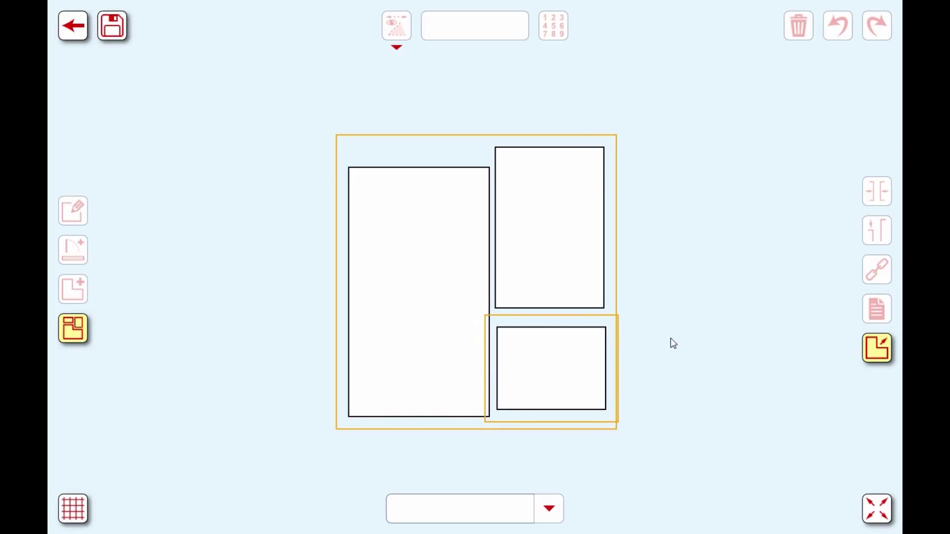
click(880, 349)
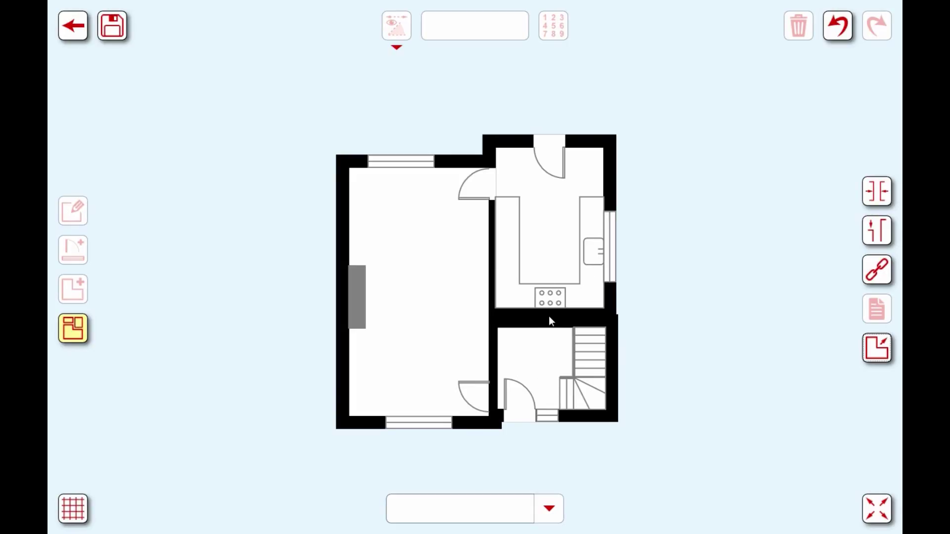
Relink the hallway's upper-right corner to the kitchen's lower-right corner with a wall thickness of .13
click(556, 350)
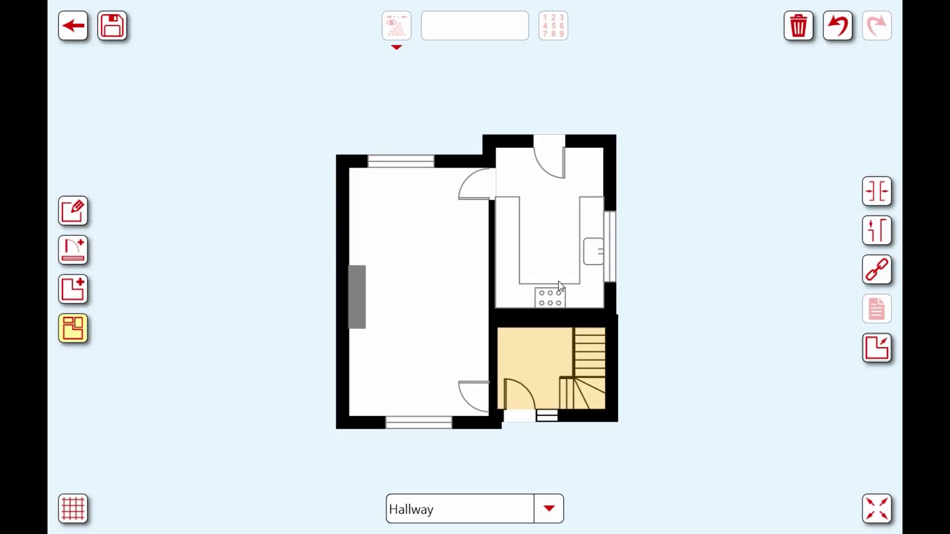
click(876, 271)
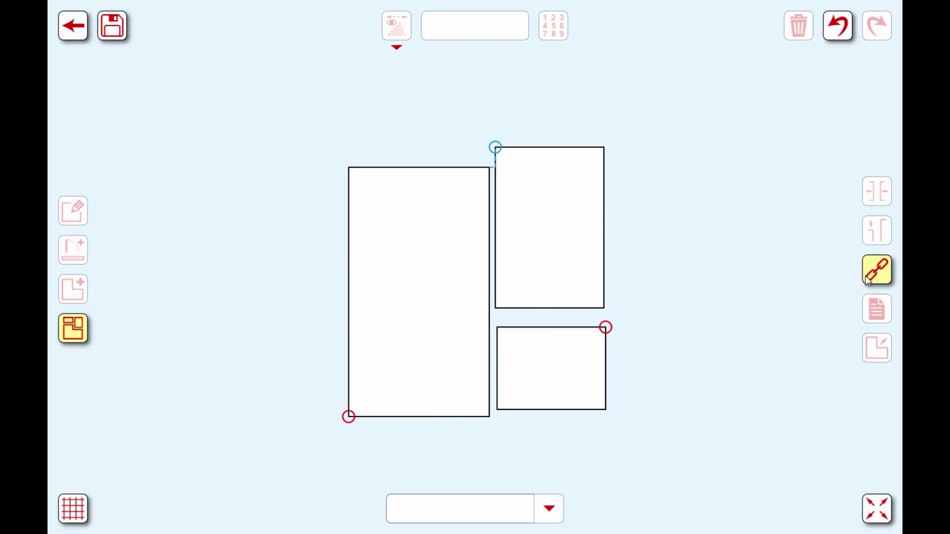
click(606, 329)
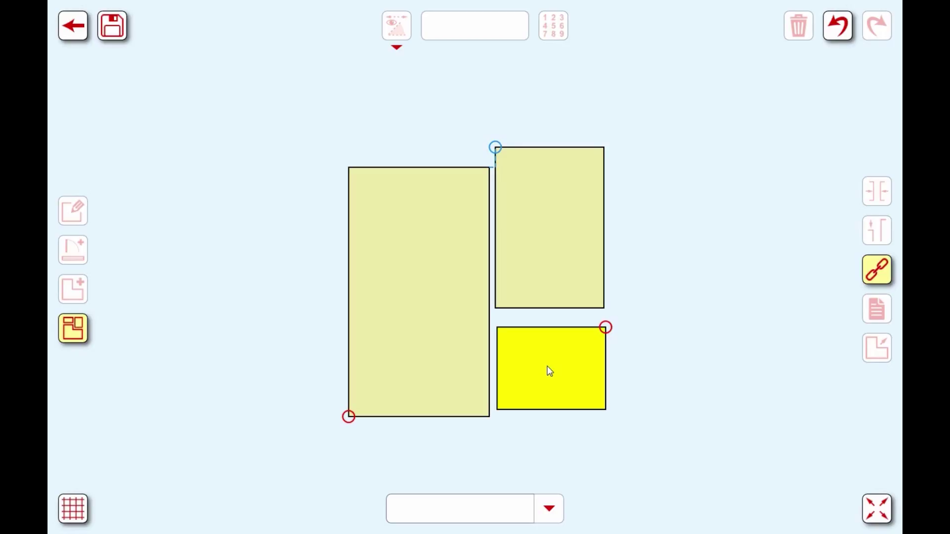
click(563, 276)
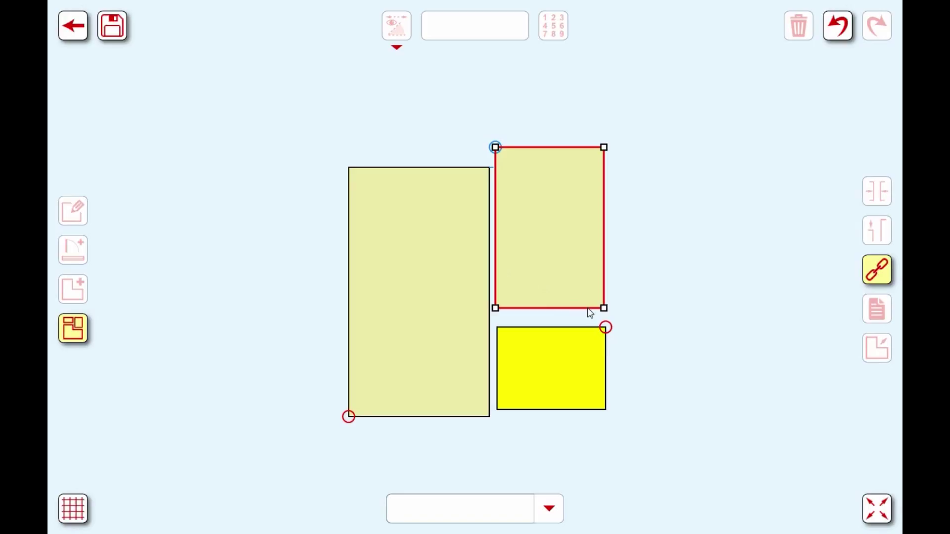
scroll(590, 313, up, 3)
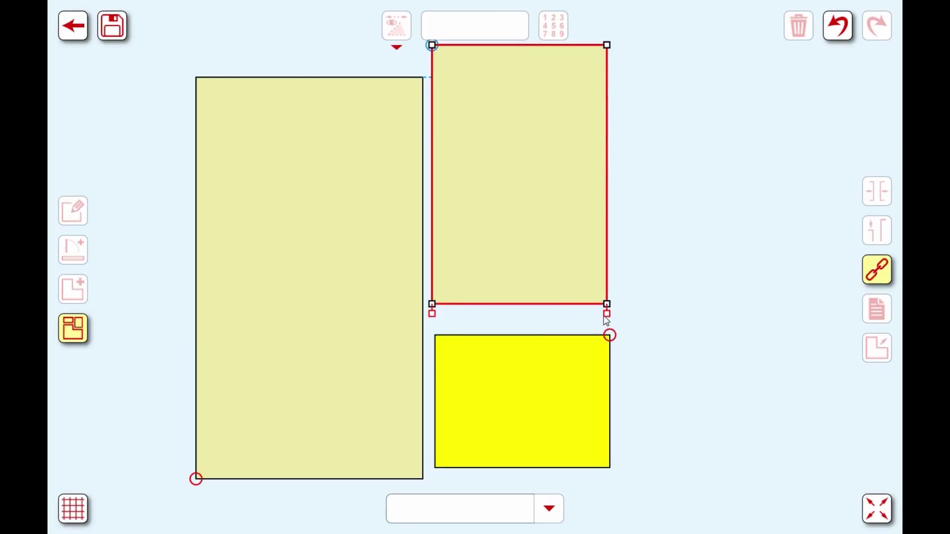
click(607, 314)
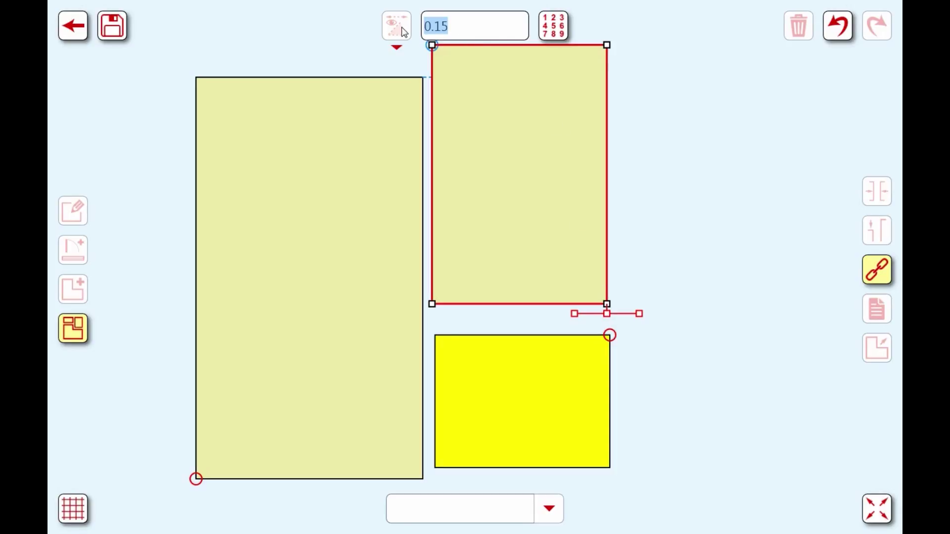
text(.13)
key(Return)
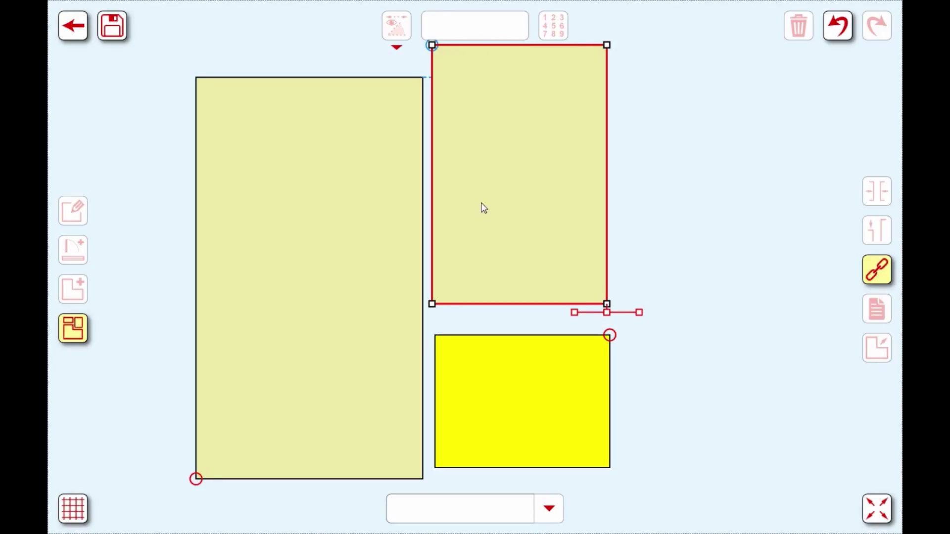
click(607, 313)
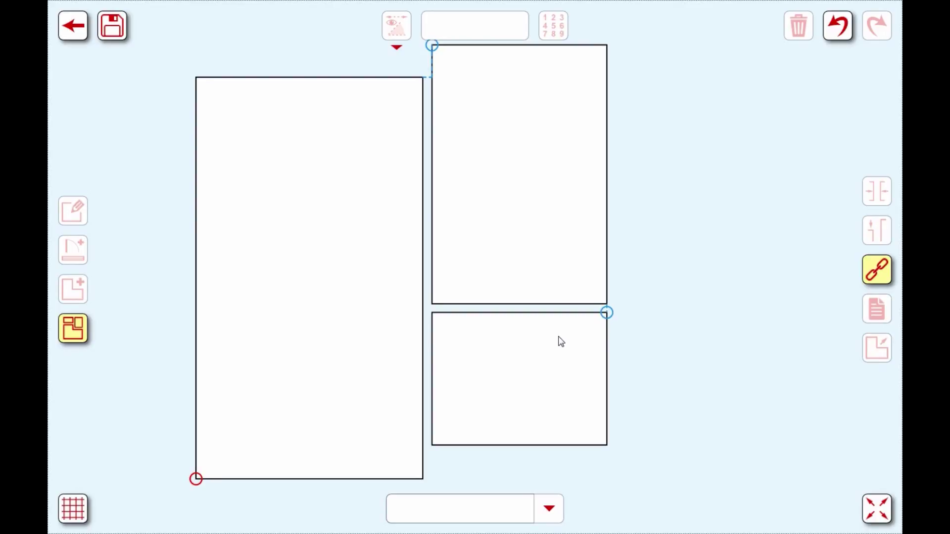